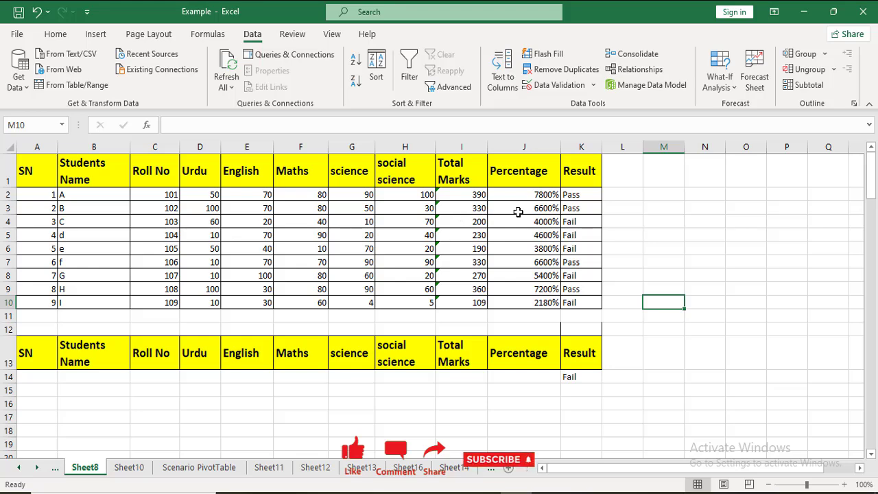
left_click(623, 196)
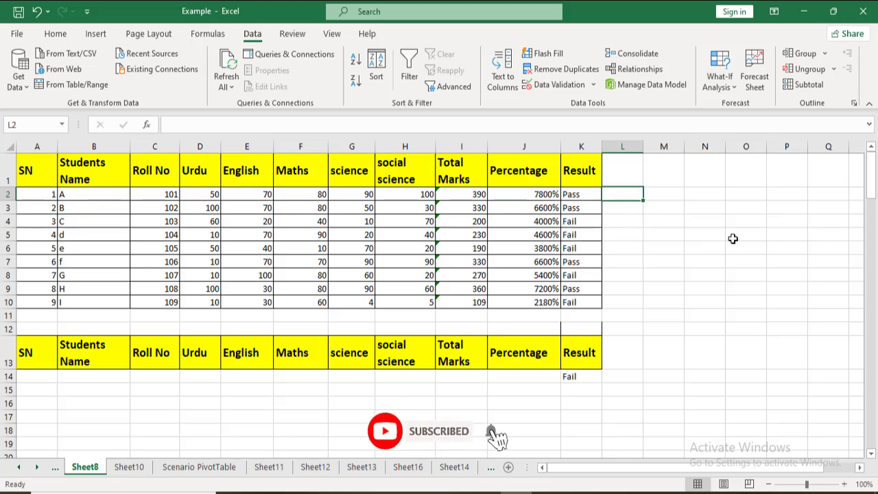
mouse_move(869, 178)
left_mouse_down()
mouse_move(873, 375)
mouse_move(872, 175)
left_mouse_up()
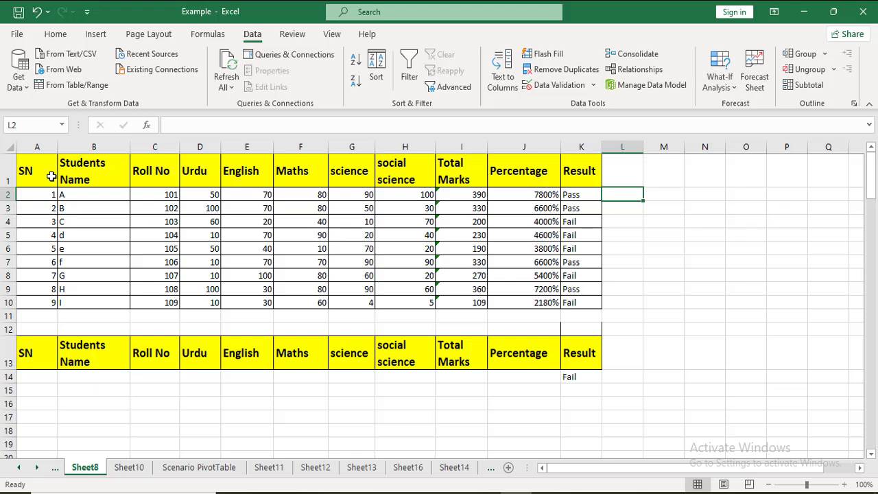
Step: Group the upper student marks table, A1:K10, by columns
left_click_drag(51, 176, 596, 321)
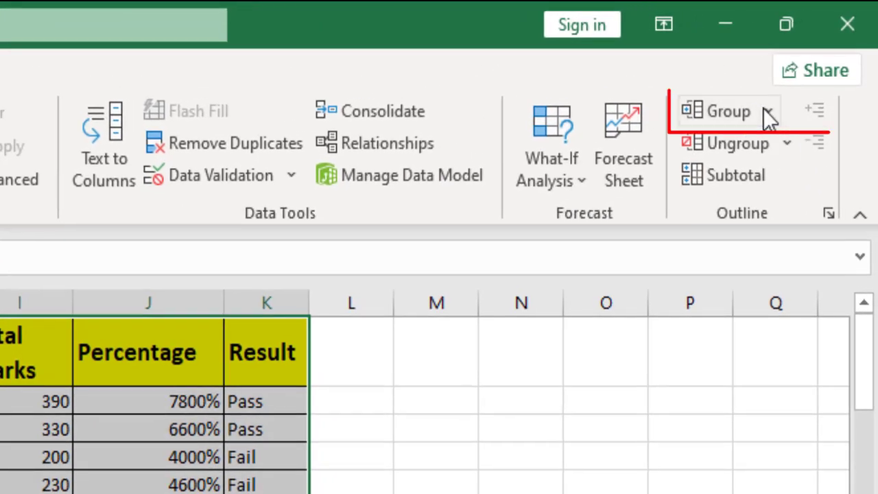
left_click(822, 52)
left_click(749, 149)
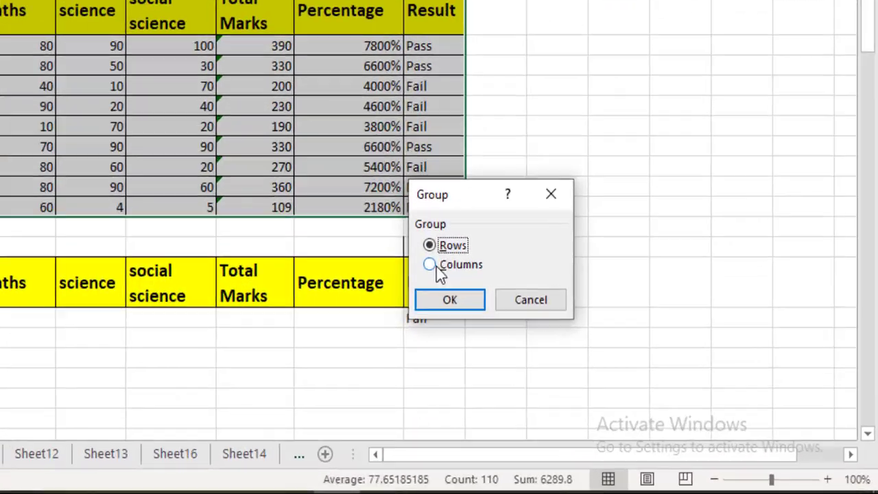
left_click(573, 339)
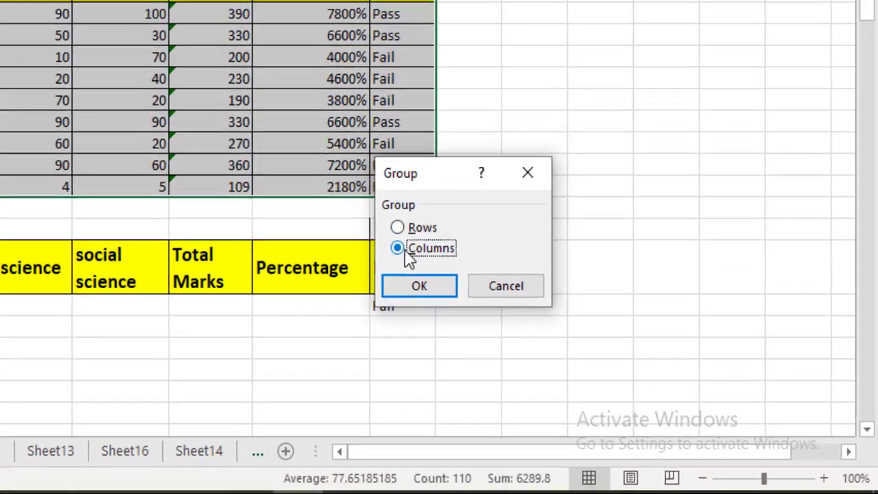
left_click(587, 362)
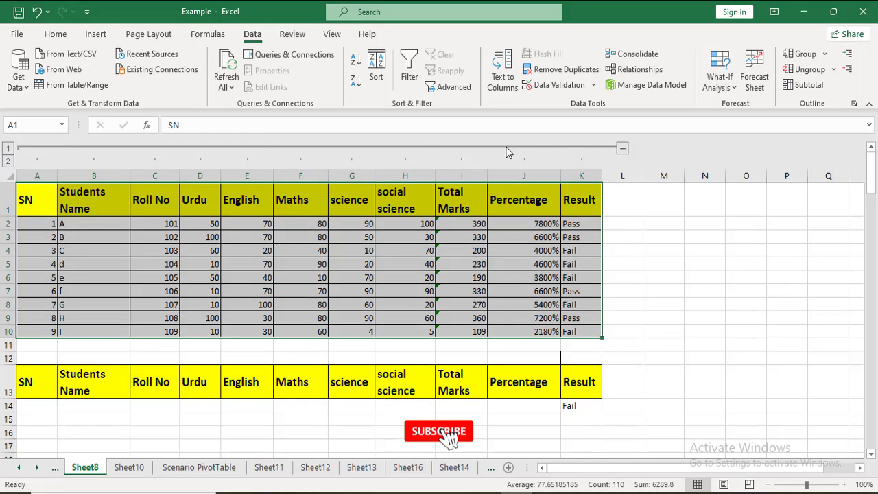
Step: Collapse the grouped columns A to K and expand them again, then repeat the collapse and expansion once
left_click(624, 150)
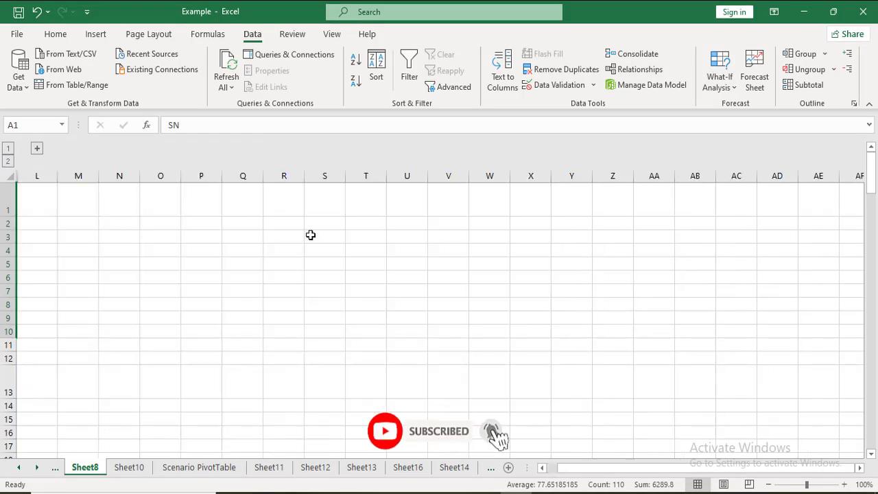
left_click_drag(875, 182, 871, 164)
left_click(607, 218)
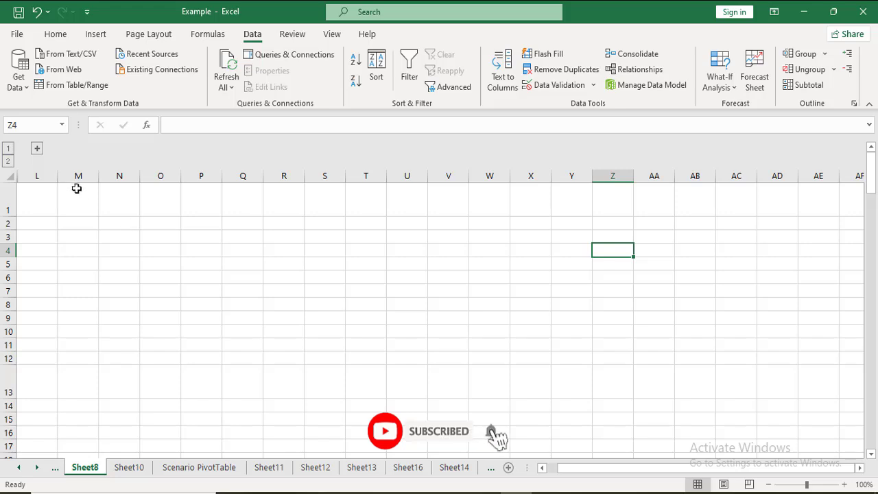
left_click(37, 150)
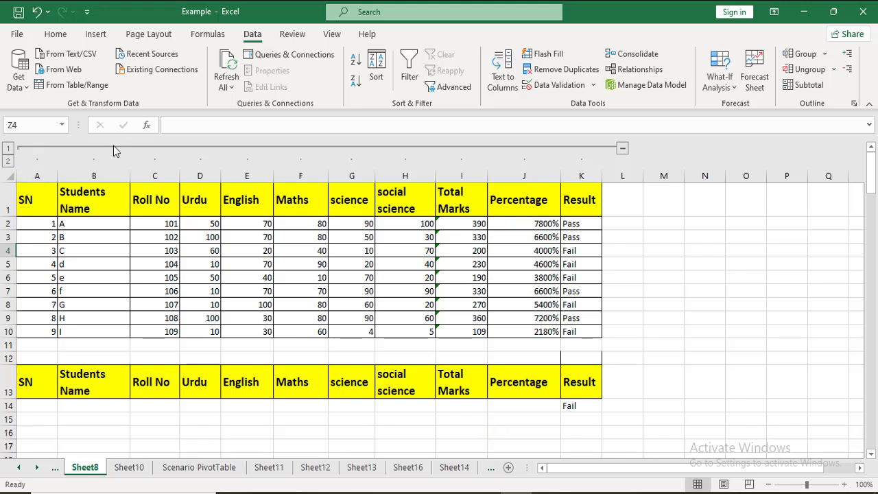
left_click(623, 150)
left_click(37, 150)
left_click_drag(871, 171, 873, 140)
Step: Ungroup the columns of the marks table A1:K10 and deselect the table
left_click_drag(29, 198, 568, 325)
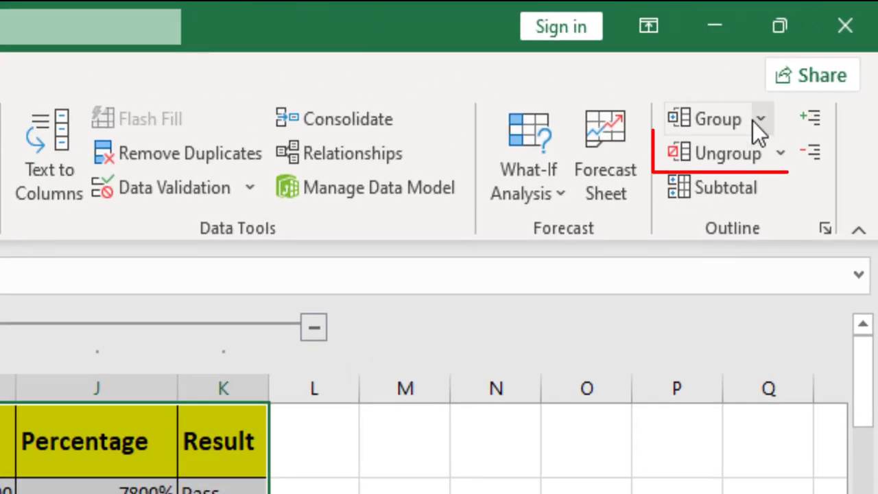
left_click(782, 156)
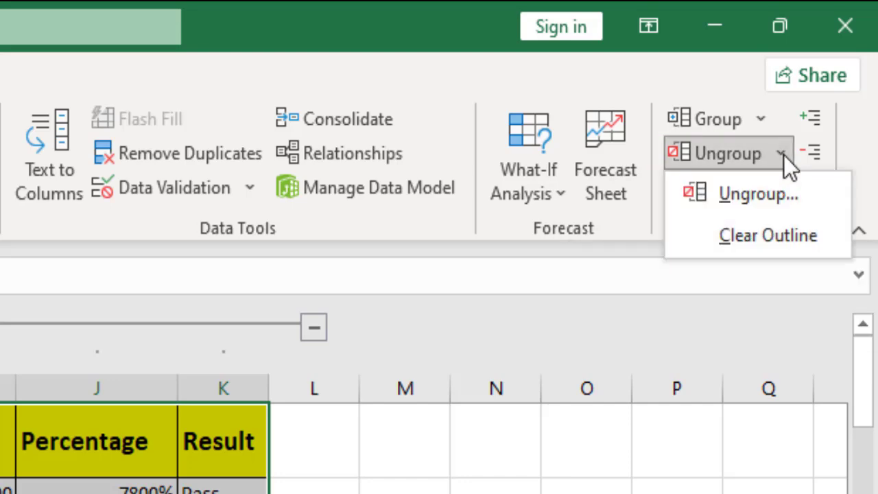
left_click(758, 197)
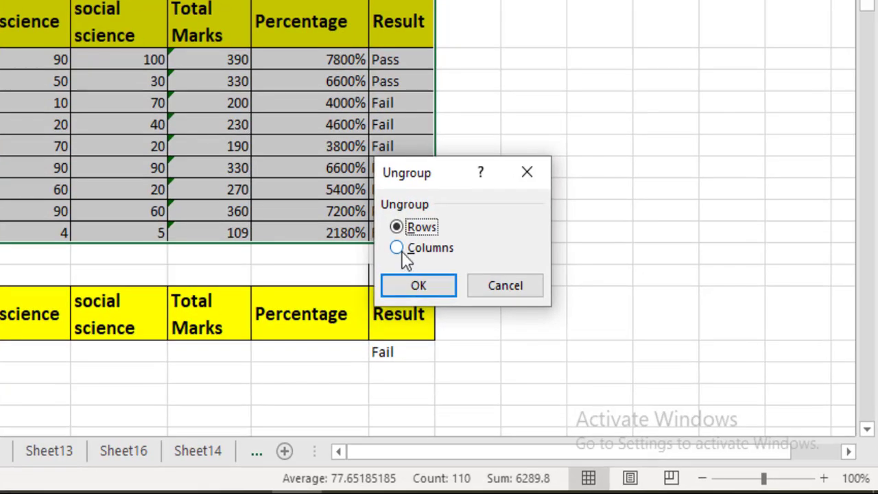
left_click(403, 251)
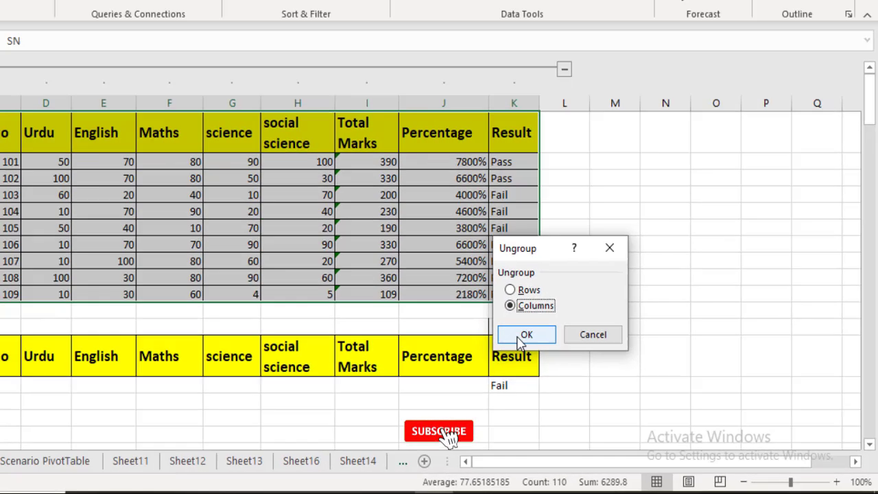
left_click(526, 335)
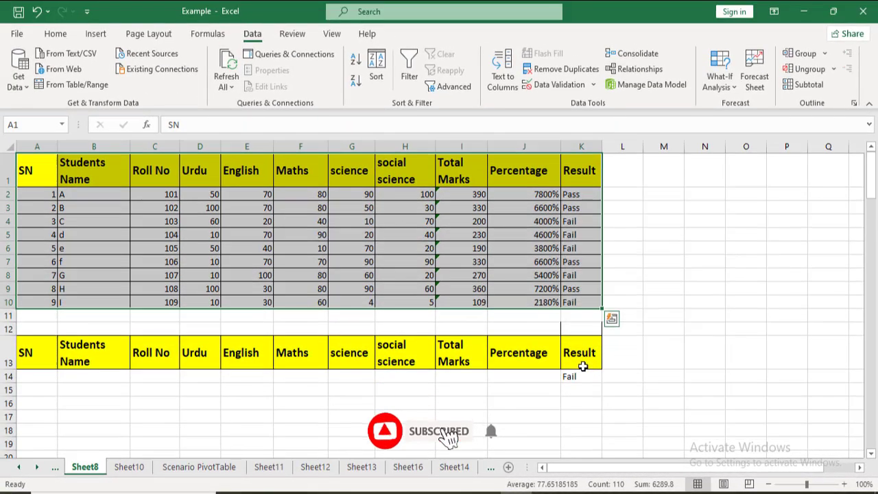
left_click(584, 243)
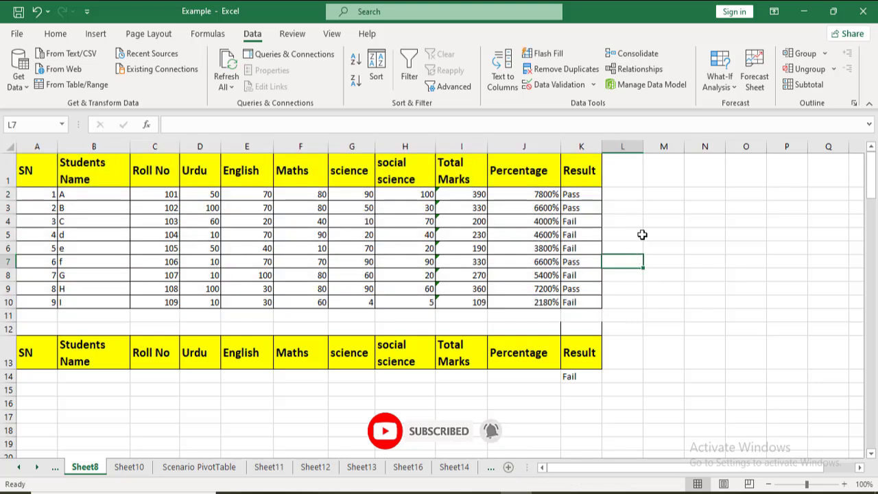
left_click(639, 218)
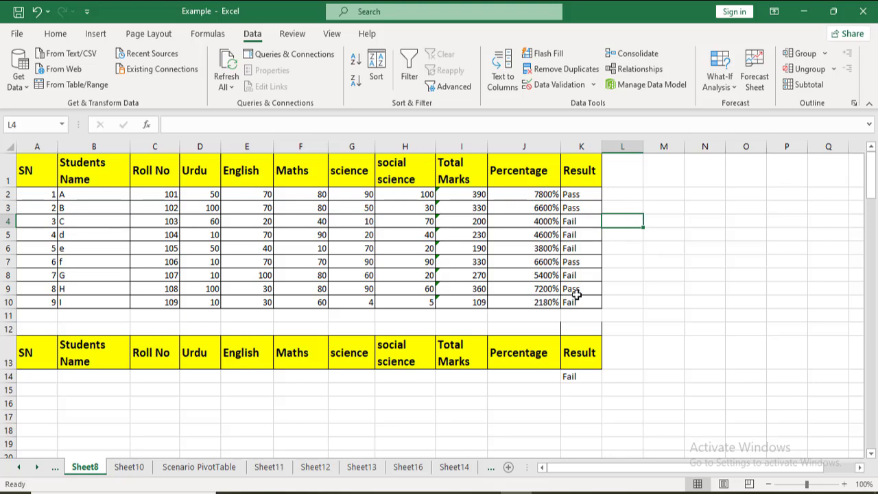
Step: On Sheet17, sort the student fee table A4:C11 by Course on cell values, from A to Z
left_click(491, 467)
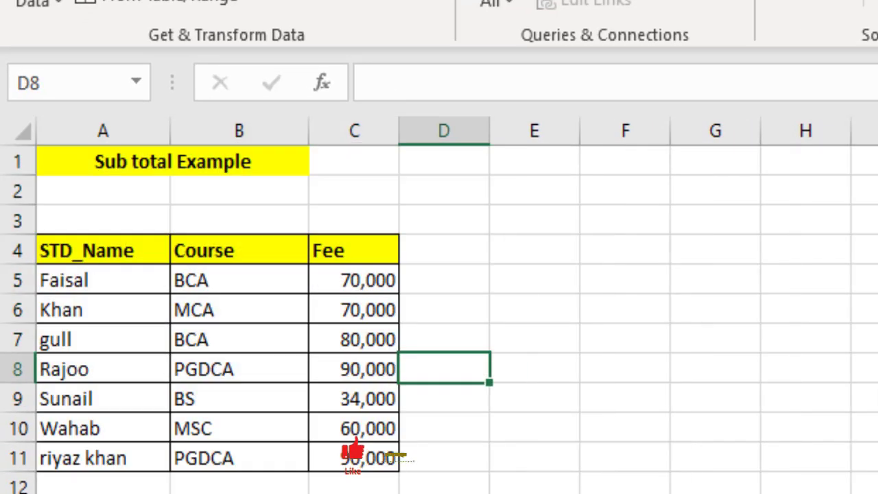
left_click(464, 312)
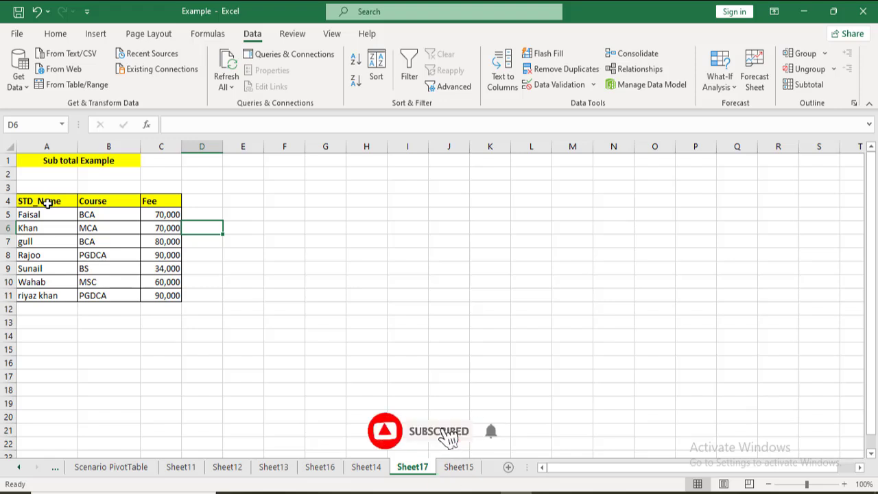
left_click_drag(46, 203, 171, 296)
left_click(376, 69)
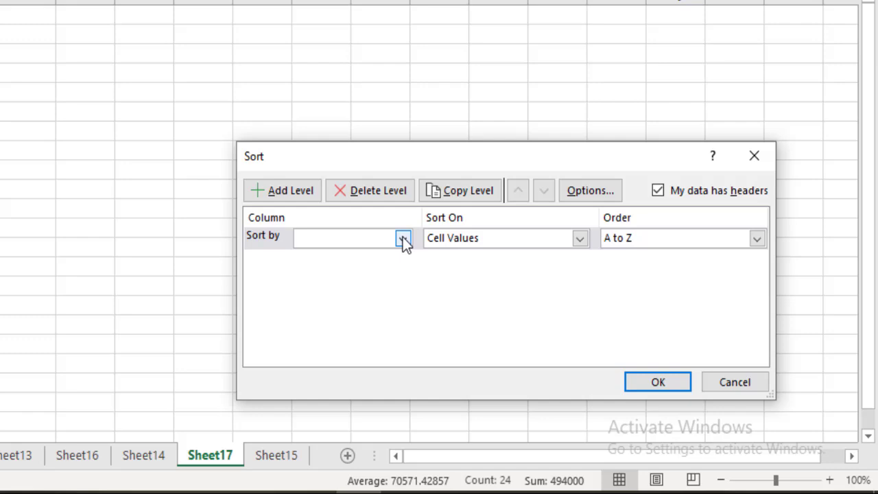
left_click(403, 238)
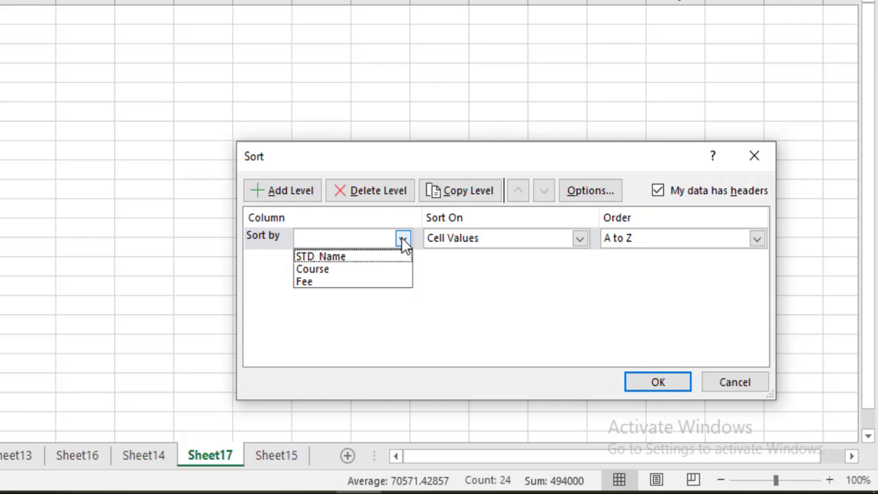
left_click(324, 270)
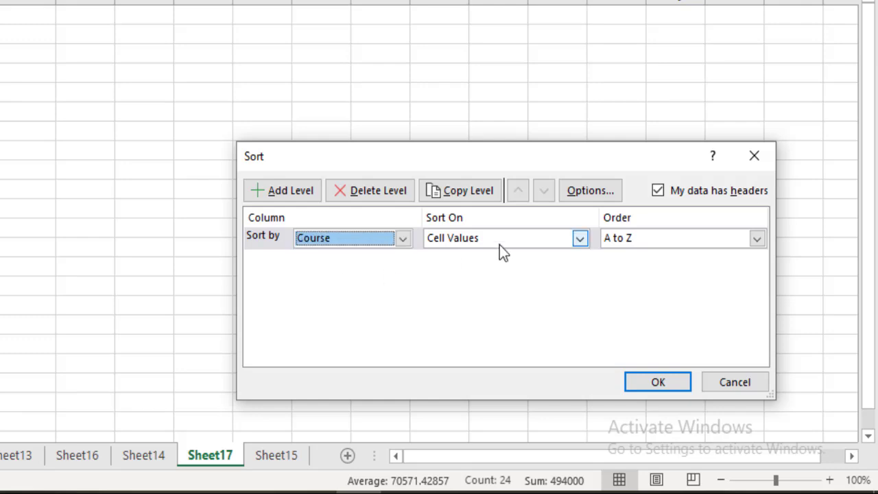
left_click(581, 238)
left_click(539, 253)
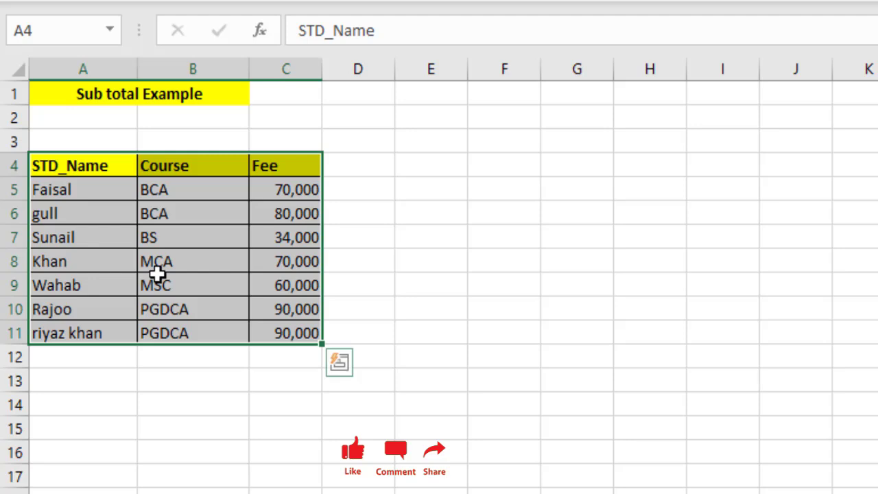
left_click(350, 214)
Step: Add subtotals to the fee table A4:C11 using Count at each change in Course, applied to the Course column instead of Fee
left_click(94, 165)
left_click_drag(94, 165, 277, 327)
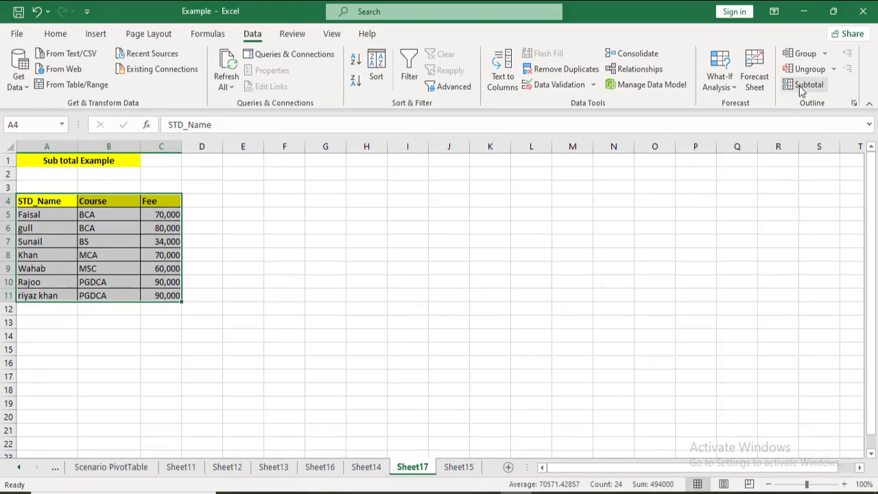
left_click(803, 88)
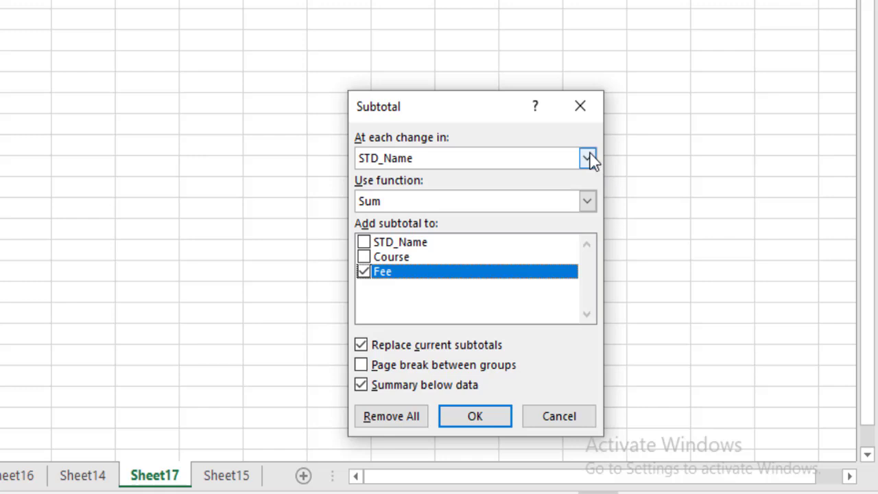
left_click(589, 158)
left_click(384, 193)
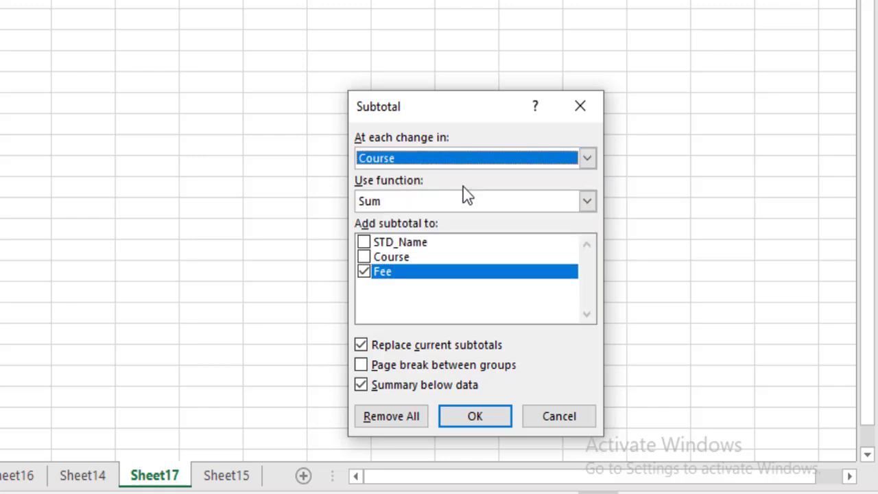
left_click(586, 201)
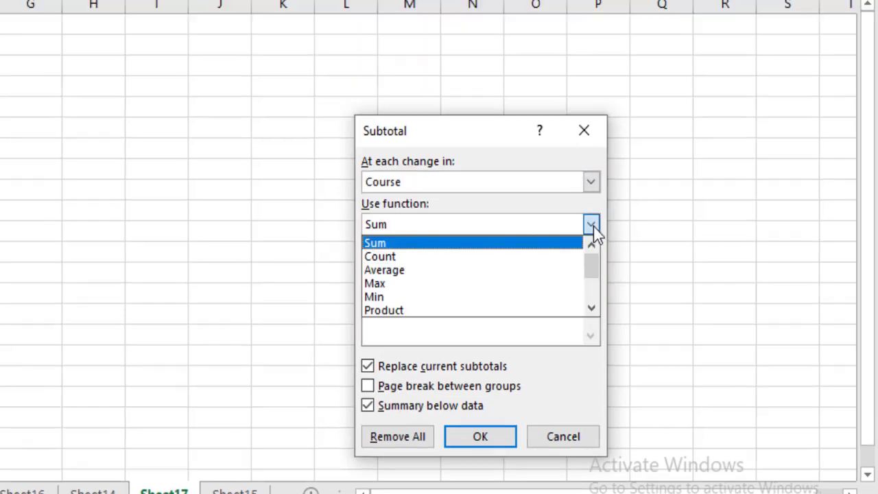
left_click(388, 258)
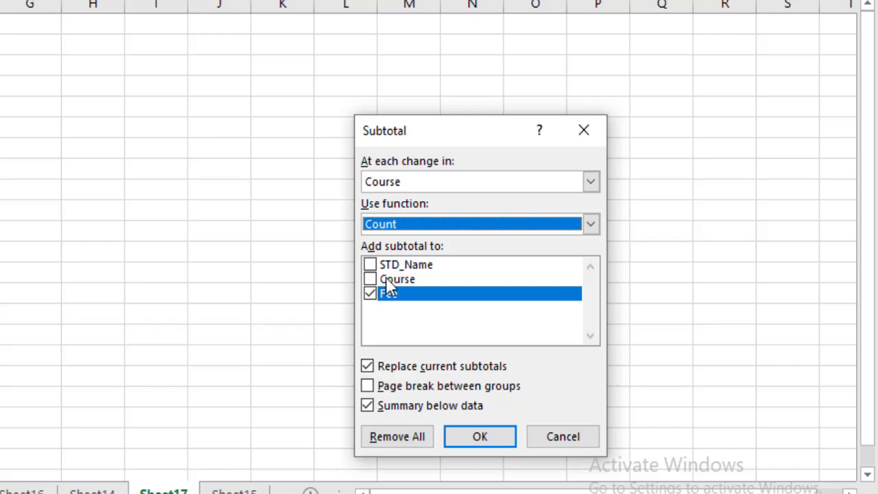
left_click(386, 278)
left_click(369, 292)
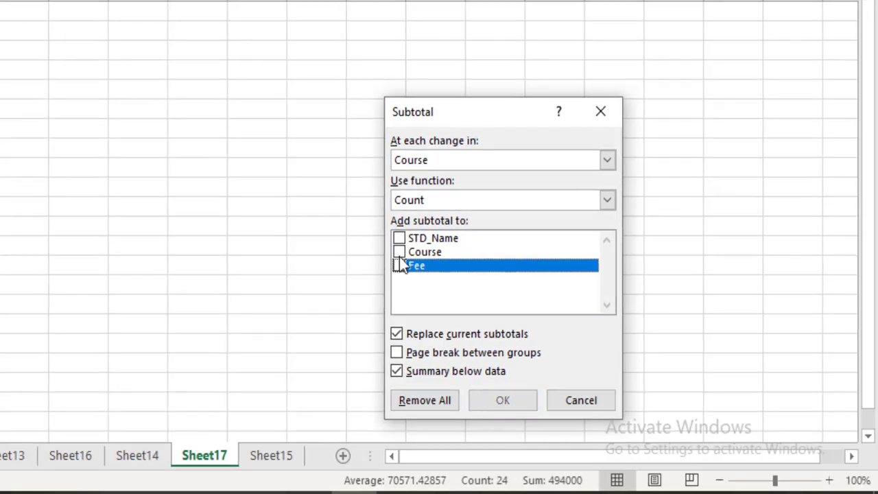
left_click(399, 253)
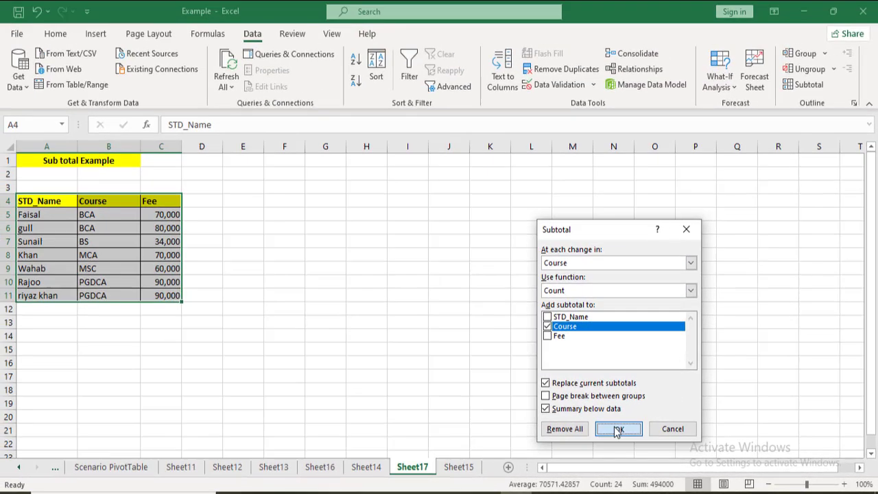
left_click(503, 400)
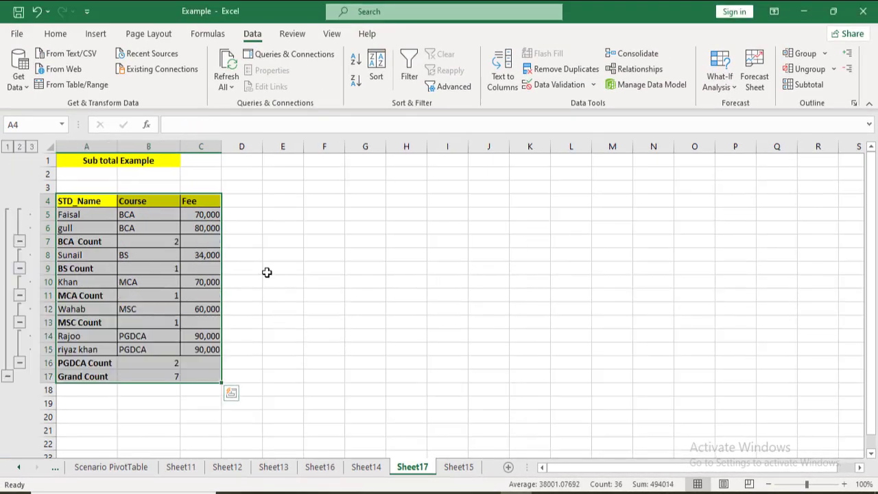
left_click(245, 242)
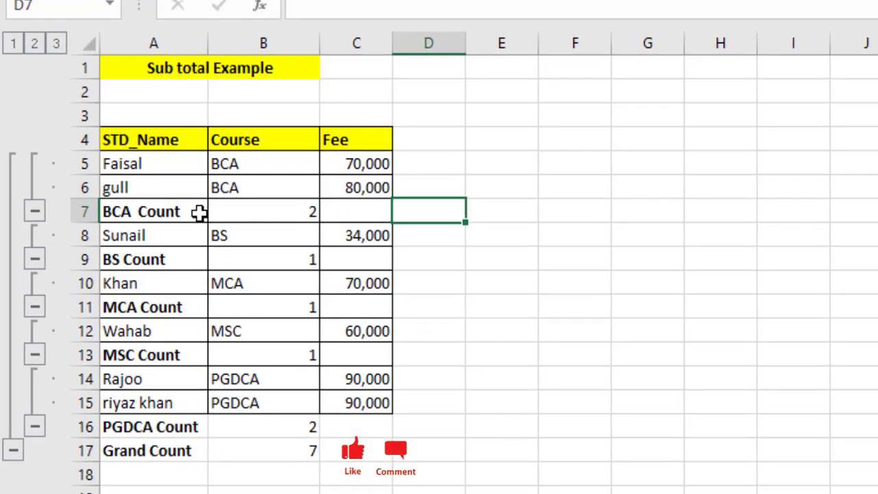